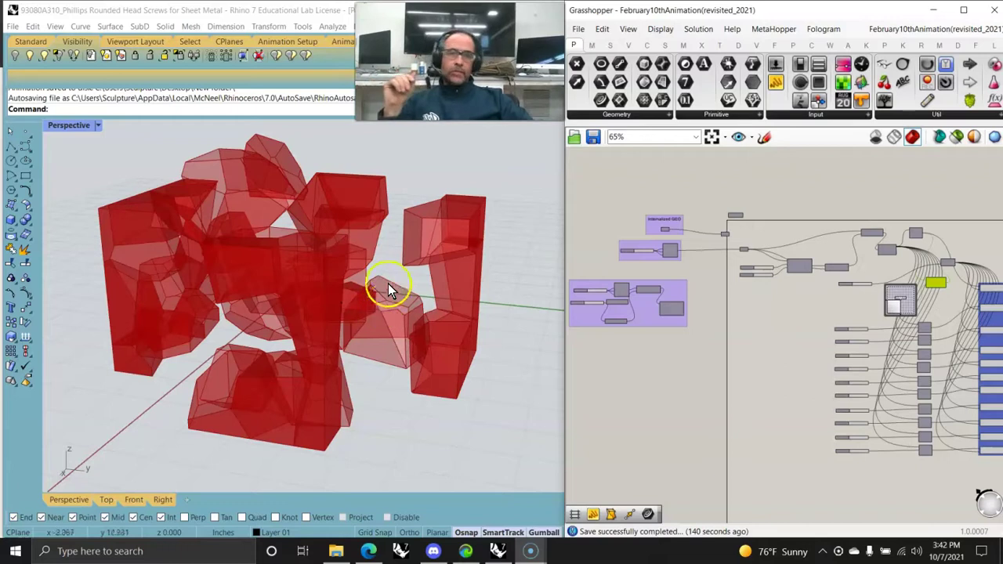
Move the polar-array, centre-box and internalized GEO input groups closer to the main definition.
{"action": "left_click", "coordinate": [646, 325]}
{"action": "left_click_drag", "start_coordinate": [639, 316], "coordinate": [675, 328]}
{"action": "left_click", "coordinate": [654, 255]}
{"action": "left_click_drag", "start_coordinate": [686, 273], "coordinate": [694, 270]}
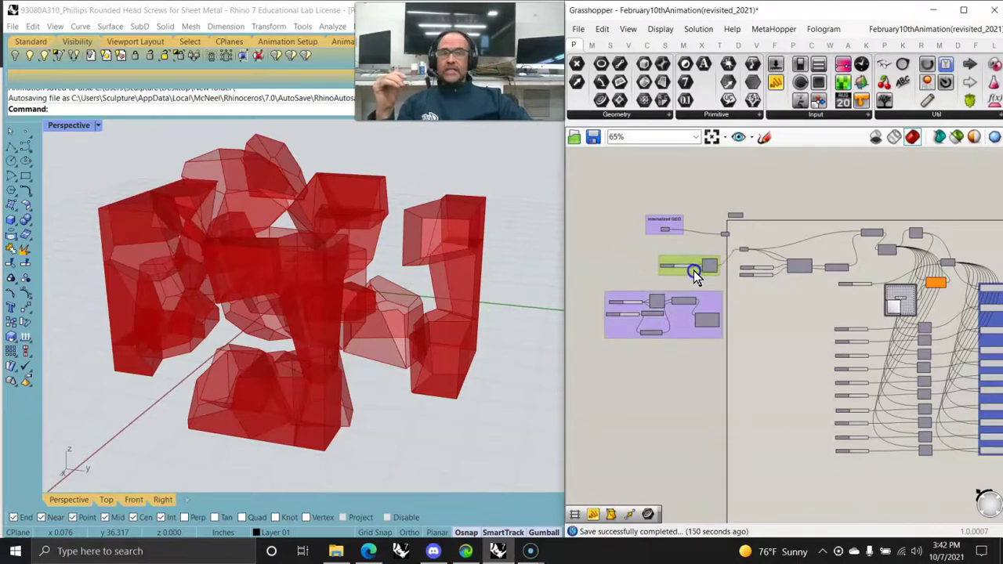
{"action": "left_click", "coordinate": [679, 226]}
{"action": "left_click_drag", "start_coordinate": [677, 223], "coordinate": [698, 230]}
Set the number slider below Voronoi 3D to 14.838 to spread the box's cells further apart.
{"action": "scroll", "coordinate": [858, 287], "scroll_direction": "up", "scroll_amount": 3}
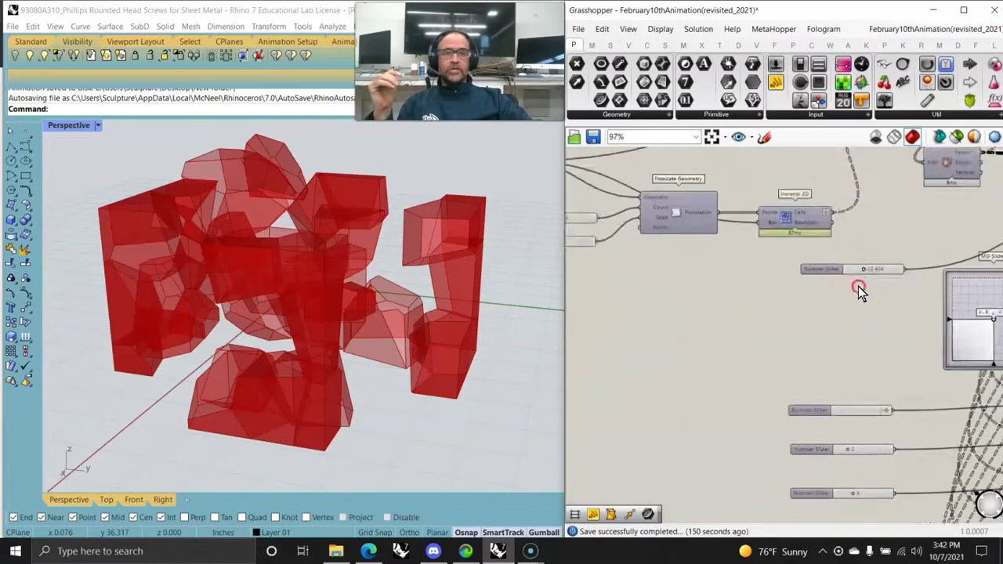
{"action": "right_click_drag", "start_coordinate": [857, 287], "coordinate": [746, 298]}
{"action": "scroll", "coordinate": [753, 294], "scroll_direction": "up", "scroll_amount": 5}
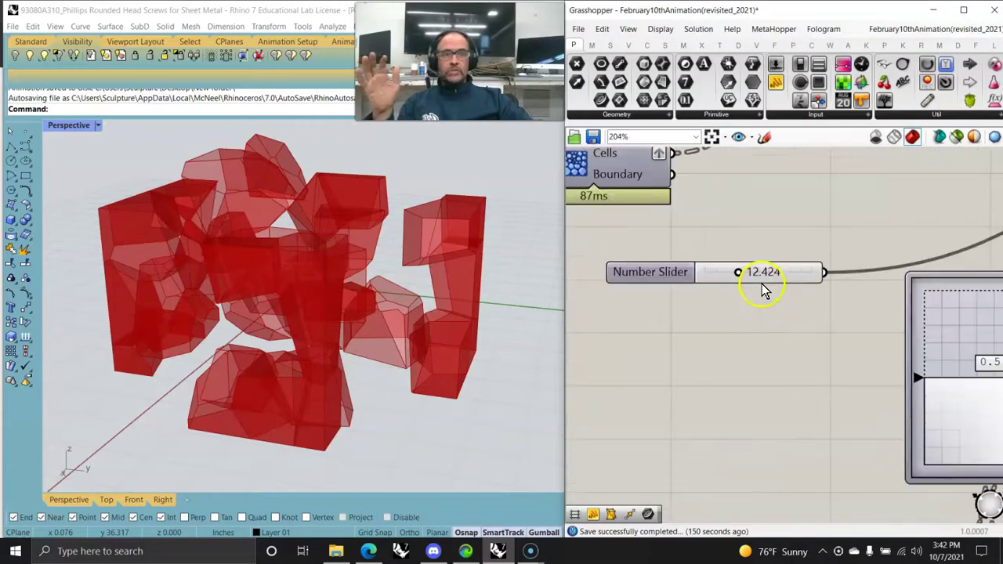
{"action": "mouse_move", "coordinate": [722, 267]}
{"action": "left_mouse_down"}
{"action": "mouse_move", "coordinate": [688, 265]}
{"action": "mouse_move", "coordinate": [801, 265]}
{"action": "mouse_move", "coordinate": [715, 265]}
{"action": "mouse_move", "coordinate": [735, 265]}
{"action": "left_mouse_up"}
Connect the Polar Array's Geometry output to the Geometry parameter that feeds Populate Geometry.
{"action": "scroll", "coordinate": [736, 265], "scroll_direction": "down", "scroll_amount": 3}
{"action": "scroll", "coordinate": [730, 263], "scroll_direction": "down", "scroll_amount": 4}
{"action": "right_click_drag", "start_coordinate": [764, 287], "coordinate": [909, 382]}
{"action": "right_click_drag", "start_coordinate": [690, 372], "coordinate": [764, 362]}
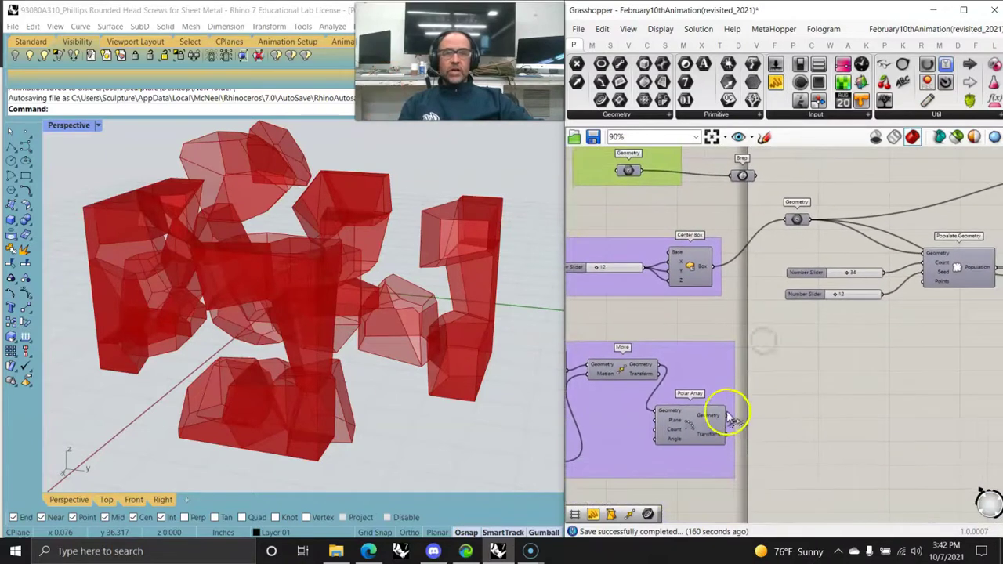
{"action": "left_click_drag", "start_coordinate": [729, 415], "coordinate": [795, 219]}
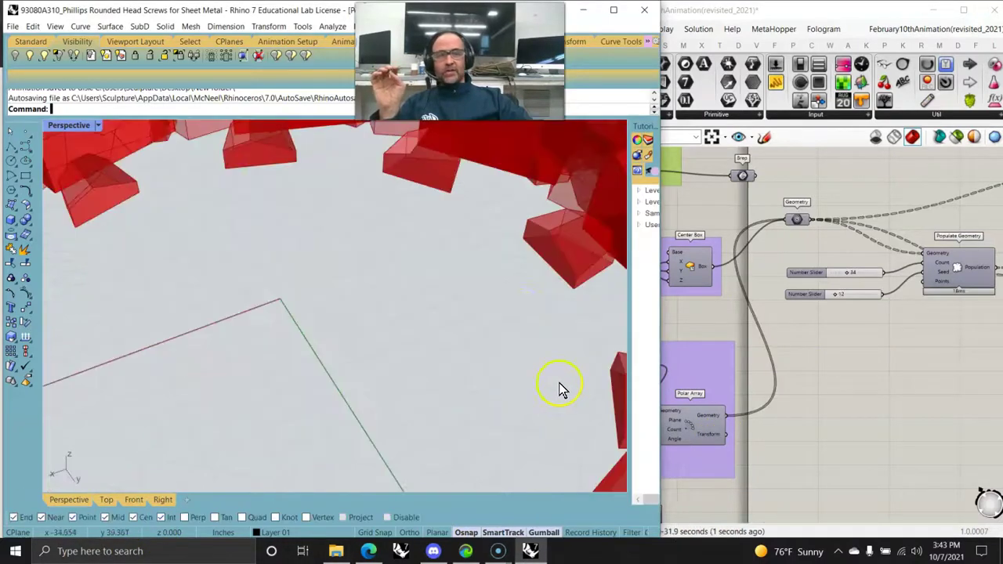
Set the number slider below Voronoi 3D to 38.617 to explode the polar array of boxes.
{"action": "scroll", "coordinate": [449, 292], "scroll_direction": "down", "scroll_amount": 10}
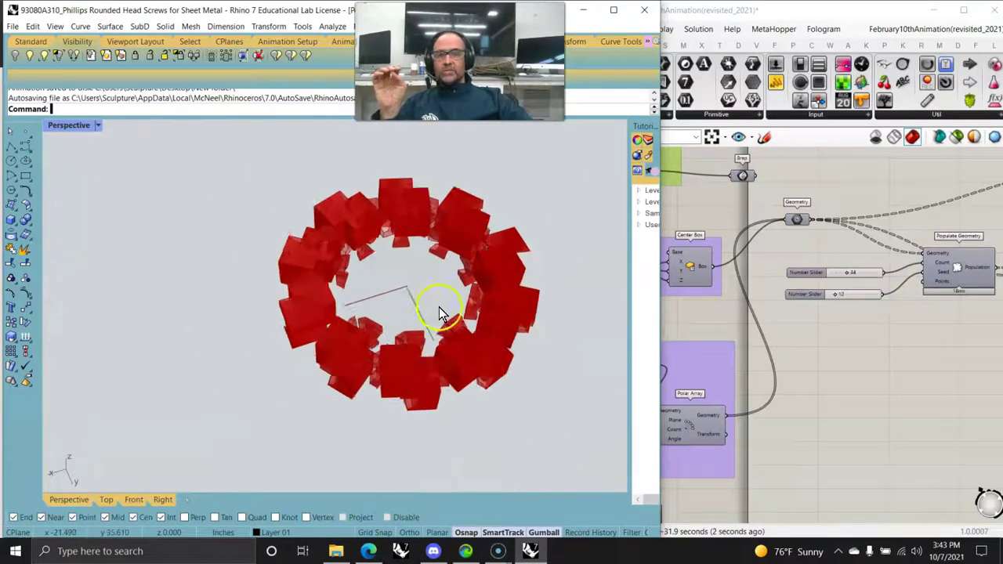
{"action": "right_click_drag", "start_coordinate": [891, 374], "coordinate": [719, 303]}
{"action": "right_click_drag", "start_coordinate": [858, 311], "coordinate": [703, 364]}
{"action": "scroll", "coordinate": [811, 315], "scroll_direction": "up", "scroll_amount": 5}
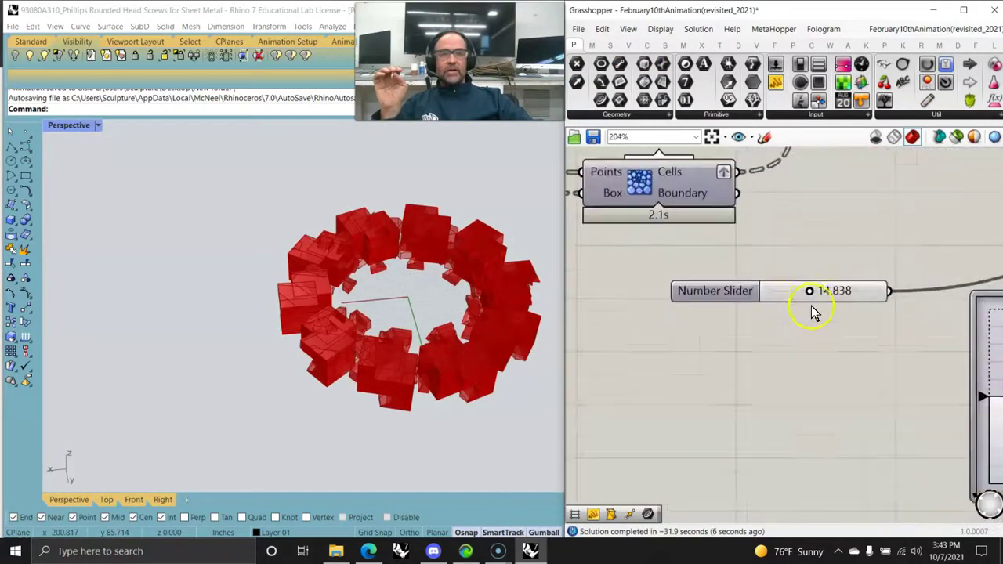
{"action": "left_click_drag", "start_coordinate": [789, 299], "coordinate": [875, 297]}
{"action": "right_click_drag", "start_coordinate": [295, 416], "coordinate": [245, 336]}
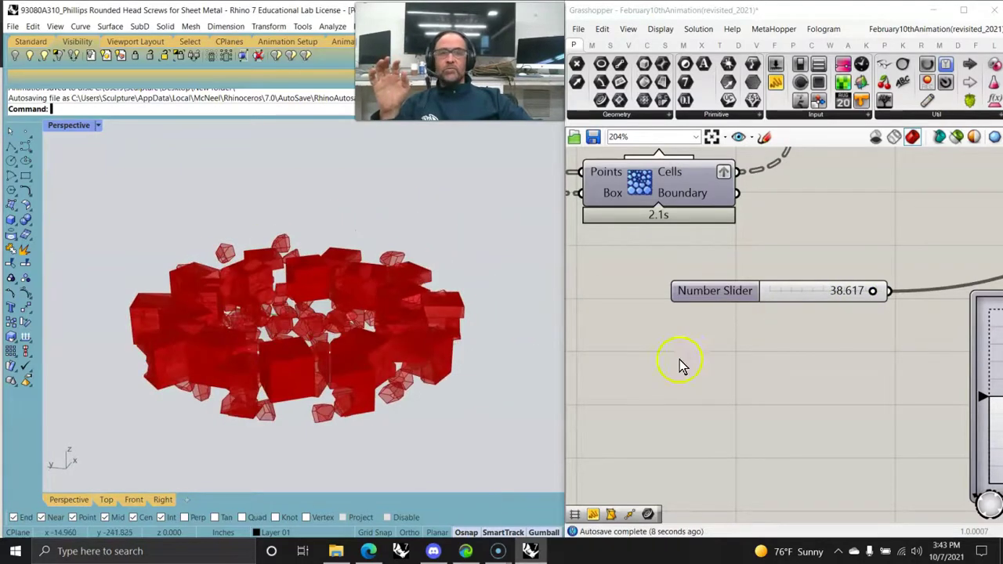
Connect the Brep parameter carrying the internalized geometry to the Geometry parameter that feeds Populate Geometry.
{"action": "right_click_drag", "start_coordinate": [680, 365], "coordinate": [793, 363]}
{"action": "scroll", "coordinate": [761, 410], "scroll_direction": "down", "scroll_amount": 5}
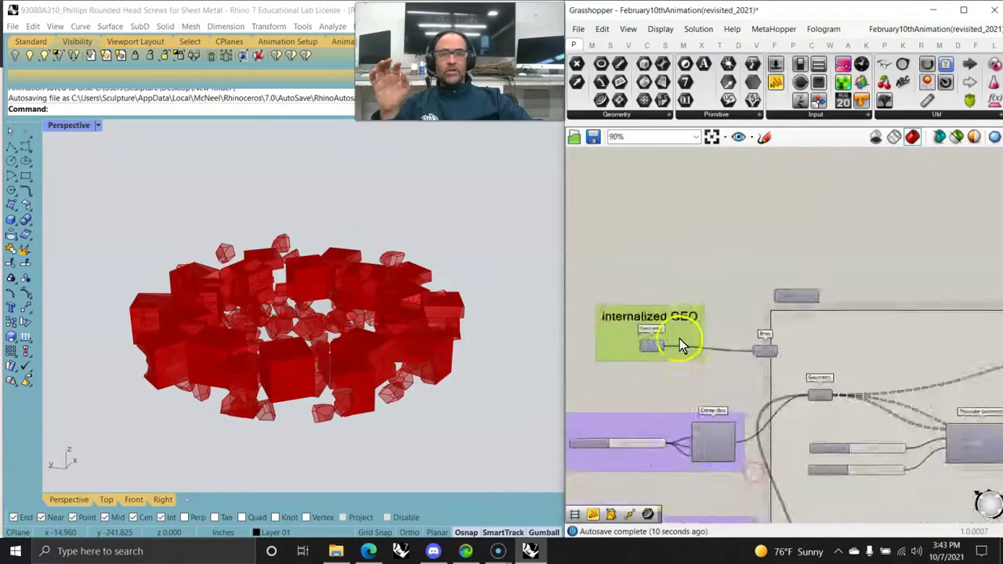
{"action": "scroll", "coordinate": [680, 345], "scroll_direction": "up", "scroll_amount": 5}
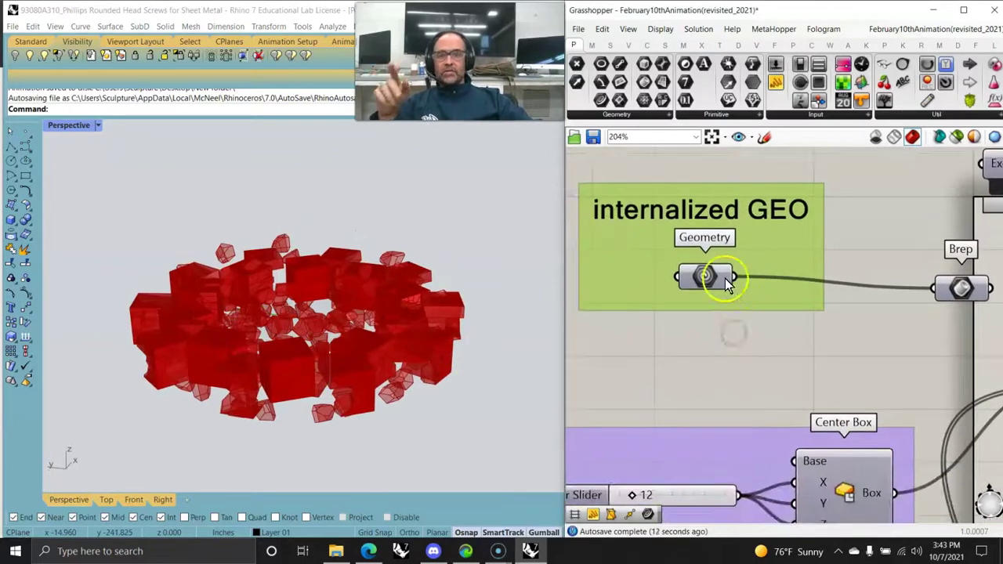
{"action": "scroll", "coordinate": [626, 314], "scroll_direction": "down", "scroll_amount": 7}
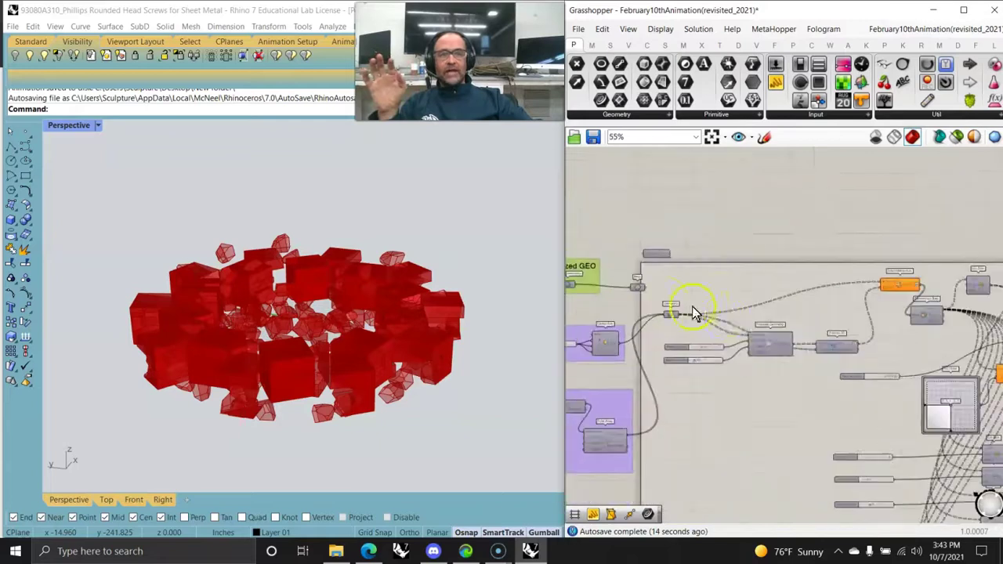
{"action": "scroll", "coordinate": [663, 300], "scroll_direction": "up", "scroll_amount": 1}
{"action": "left_click_drag", "start_coordinate": [639, 287], "coordinate": [718, 298]}
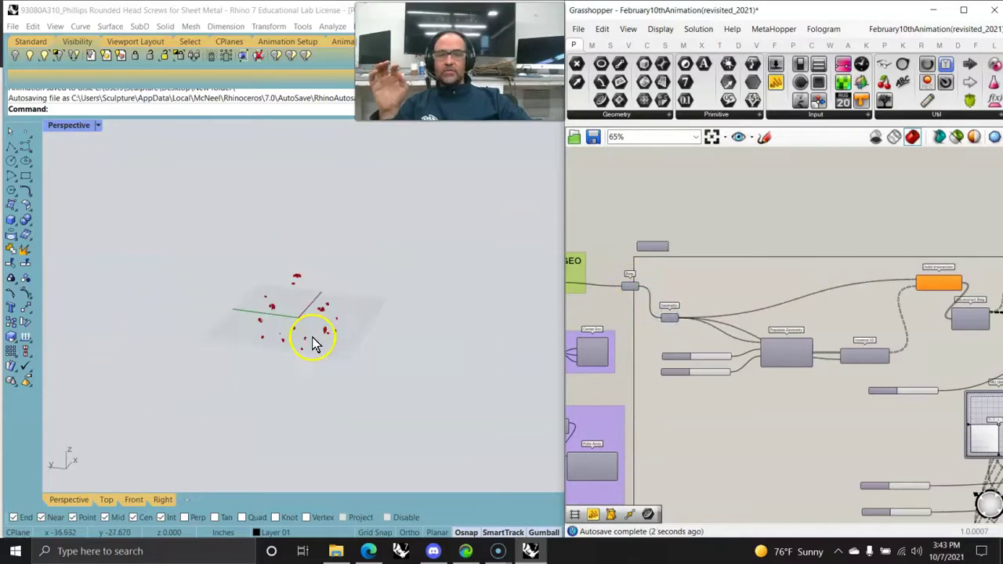
Set the number slider below Voronoi 3D to 0.000 so the screw's fragments come together.
{"action": "scroll", "coordinate": [298, 324], "scroll_direction": "up", "scroll_amount": 5}
{"action": "right_click_drag", "start_coordinate": [848, 423], "coordinate": [717, 362]}
{"action": "scroll", "coordinate": [716, 362], "scroll_direction": "up", "scroll_amount": 6}
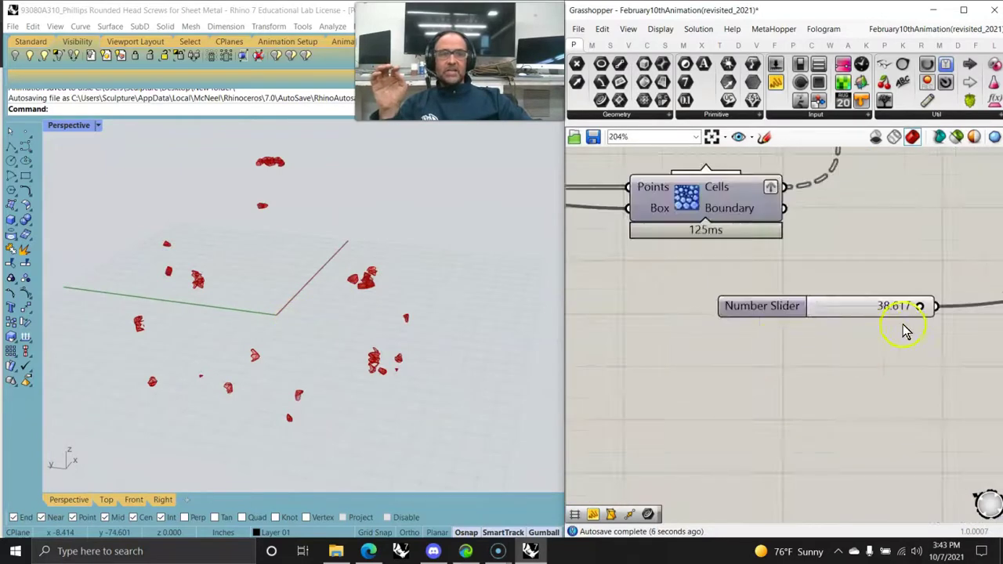
{"action": "left_click_drag", "start_coordinate": [921, 308], "coordinate": [798, 310]}
{"action": "scroll", "coordinate": [262, 321], "scroll_direction": "up", "scroll_amount": 10}
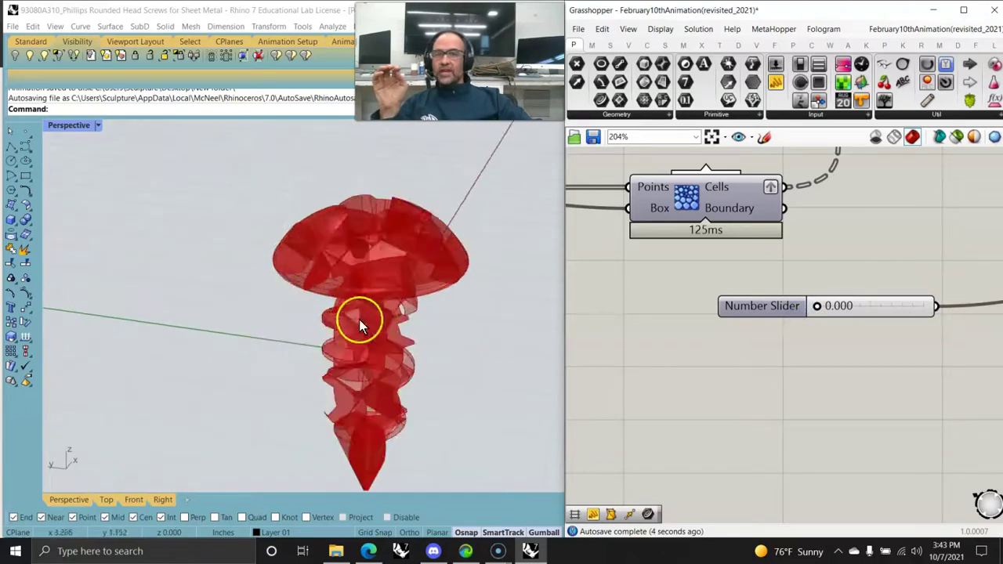
{"action": "scroll", "coordinate": [385, 341], "scroll_direction": "down", "scroll_amount": 8}
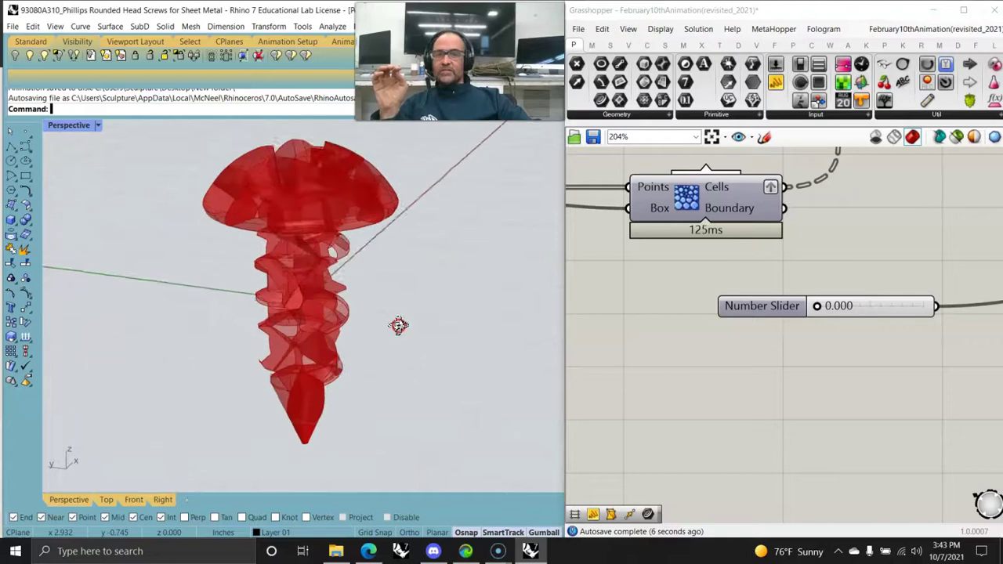
Animate the explosion slider and save 120 frames of the Perspective viewport to the New folder on the desktop.
{"action": "right_click_drag", "start_coordinate": [712, 373], "coordinate": [642, 357]}
{"action": "right_click", "coordinate": [793, 295]}
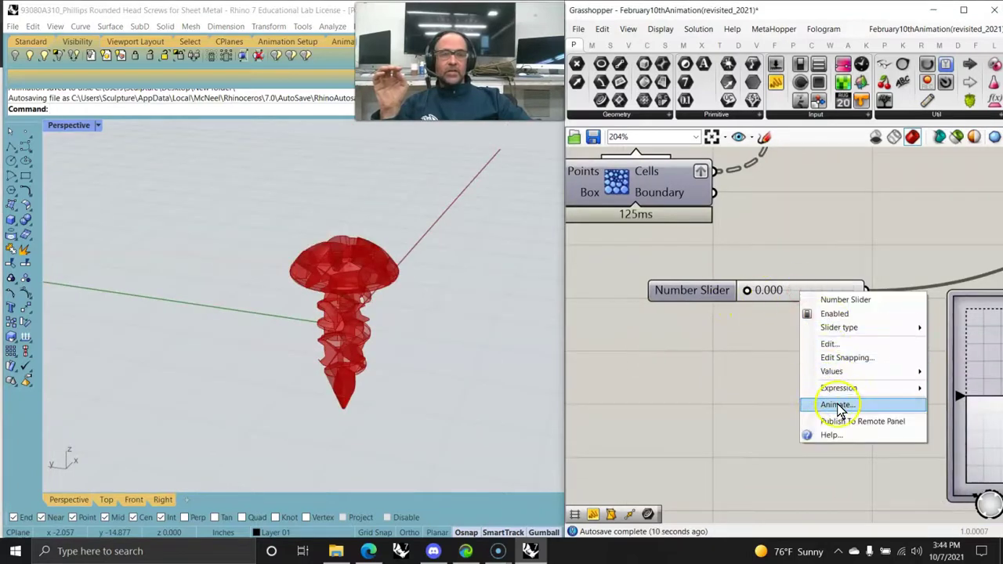
{"action": "left_click", "coordinate": [812, 406]}
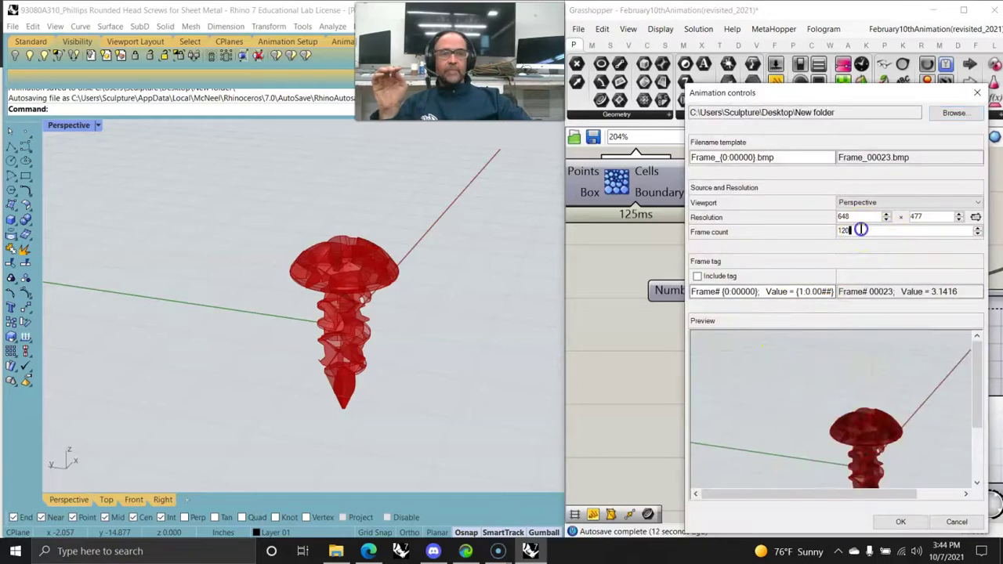
{"action": "left_click", "coordinate": [900, 522]}
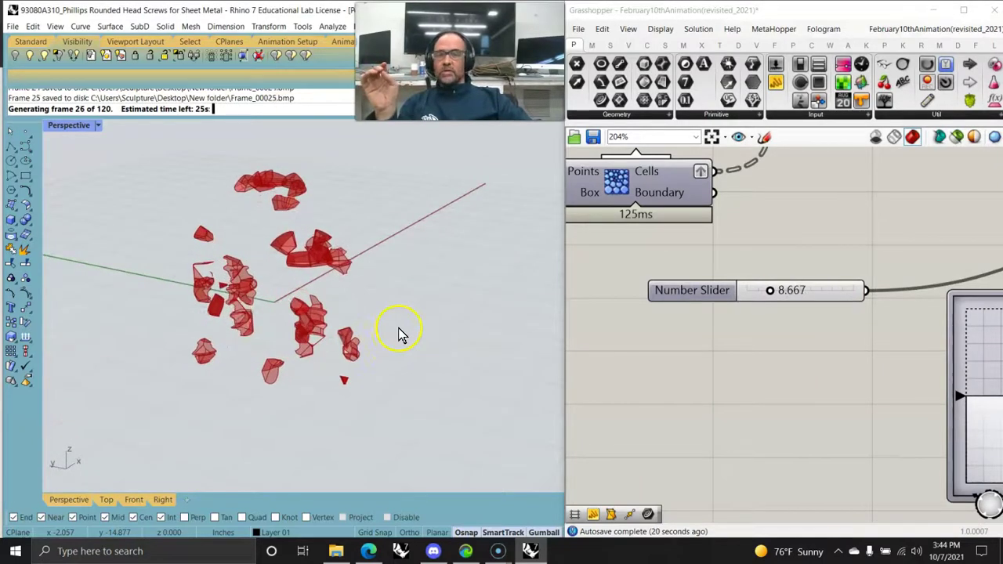
Examine the definition around Solid Intersection, Deconstruct Brep and the Move components, and the rendered screw explosion.
{"action": "scroll", "coordinate": [766, 385], "scroll_direction": "down", "scroll_amount": 5}
{"action": "scroll", "coordinate": [740, 348], "scroll_direction": "up", "scroll_amount": 3}
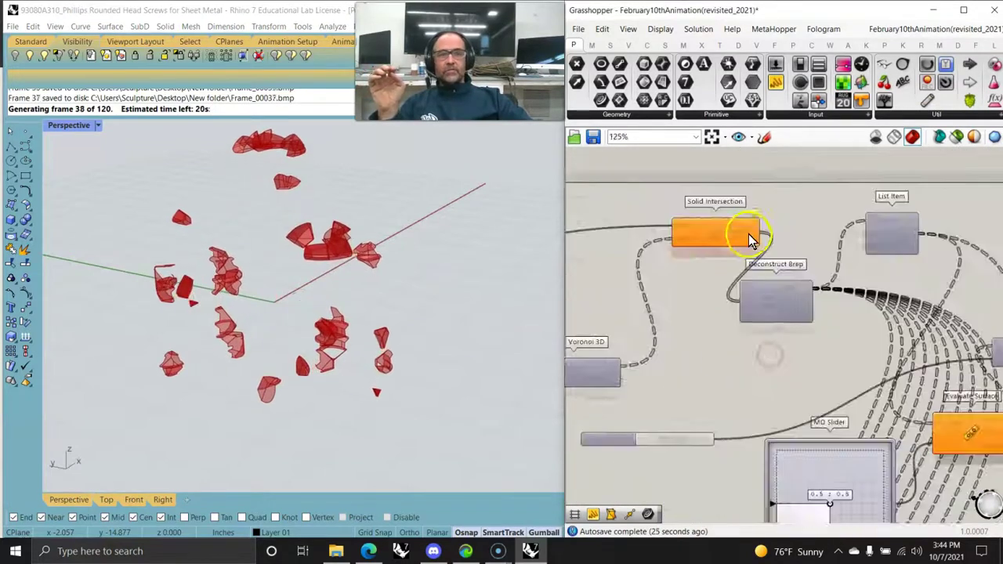
{"action": "scroll", "coordinate": [747, 235], "scroll_direction": "up", "scroll_amount": 2}
{"action": "scroll", "coordinate": [674, 316], "scroll_direction": "down", "scroll_amount": 3}
{"action": "scroll", "coordinate": [674, 317], "scroll_direction": "down", "scroll_amount": 2}
{"action": "right_click_drag", "start_coordinate": [802, 358], "coordinate": [693, 222]}
{"action": "scroll", "coordinate": [693, 222], "scroll_direction": "down", "scroll_amount": 3}
{"action": "right_click_drag", "start_coordinate": [685, 292], "coordinate": [727, 358]}
{"action": "right_click_drag", "start_coordinate": [660, 355], "coordinate": [779, 343]}
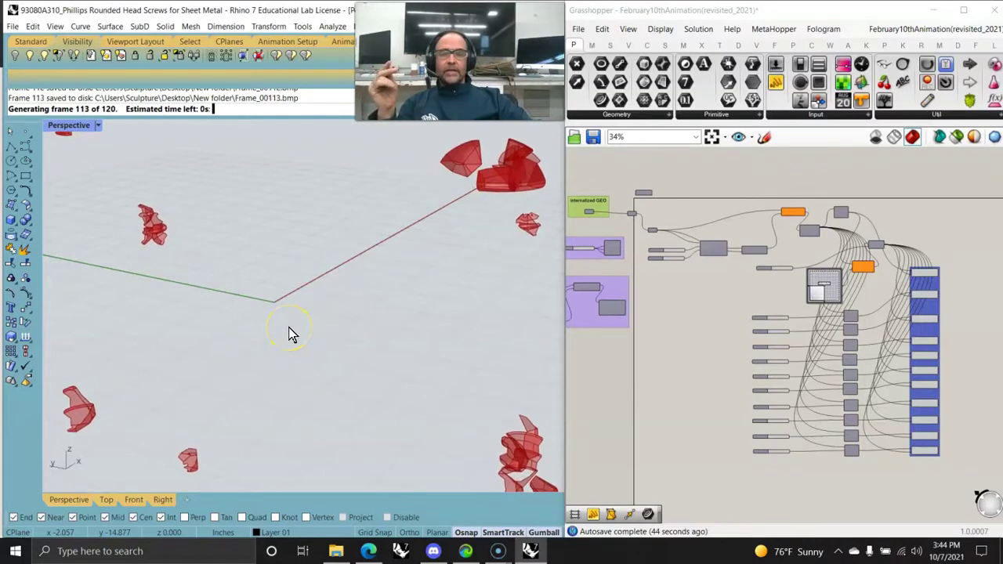
{"action": "scroll", "coordinate": [331, 314], "scroll_direction": "down", "scroll_amount": 6}
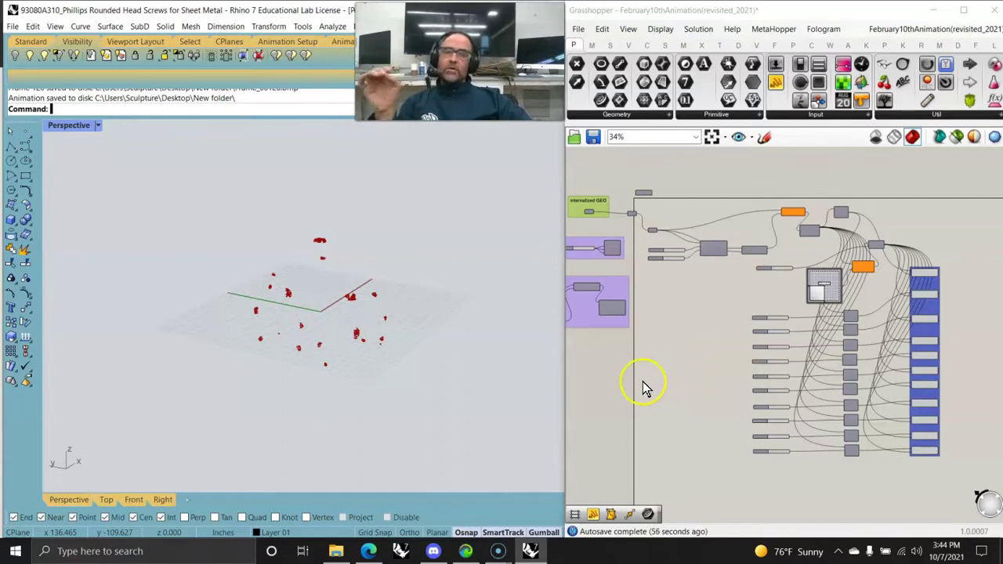
{"action": "right_click_drag", "start_coordinate": [660, 375], "coordinate": [717, 362]}
{"action": "scroll", "coordinate": [711, 364], "scroll_direction": "up", "scroll_amount": 6}
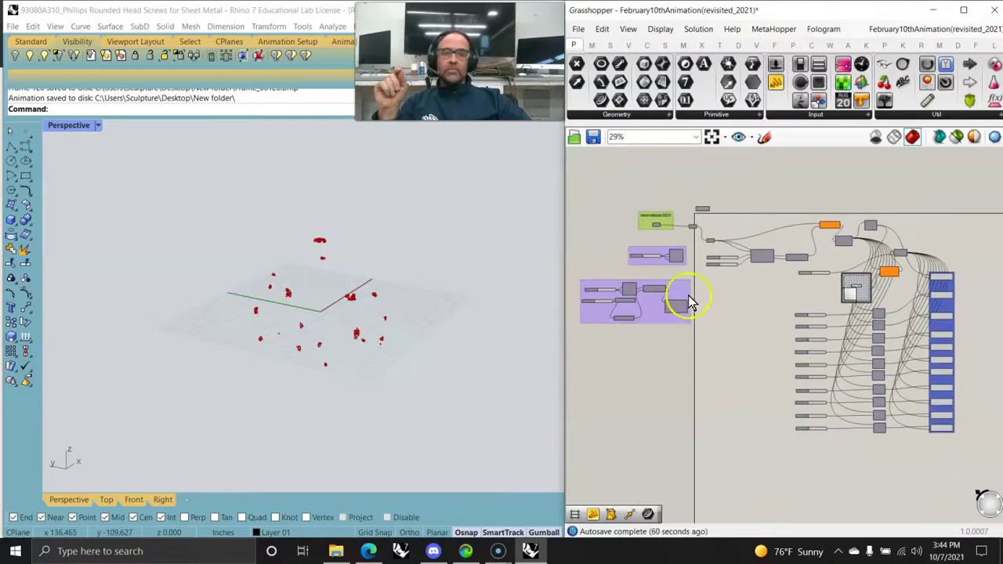
Reset the number slider below Voronoi 3D to 0.000 and raise it to 5.503 to separate the screw's fragments slightly.
{"action": "right_click_drag", "start_coordinate": [671, 236], "coordinate": [717, 249]}
{"action": "scroll", "coordinate": [836, 333], "scroll_direction": "down", "scroll_amount": 2}
{"action": "scroll", "coordinate": [717, 249], "scroll_direction": "down", "scroll_amount": 3}
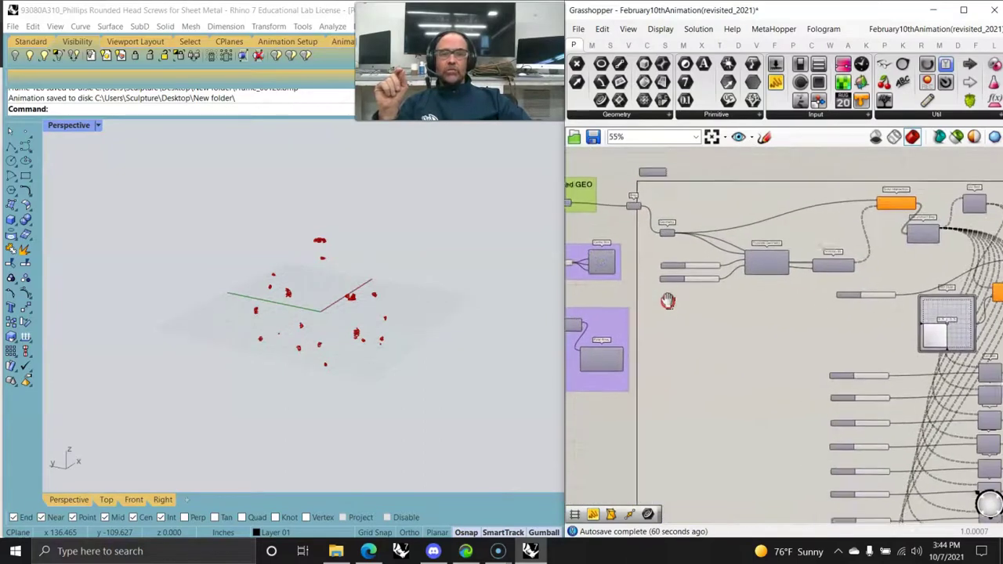
{"action": "scroll", "coordinate": [842, 309], "scroll_direction": "up", "scroll_amount": 5}
{"action": "left_click", "coordinate": [710, 327]}
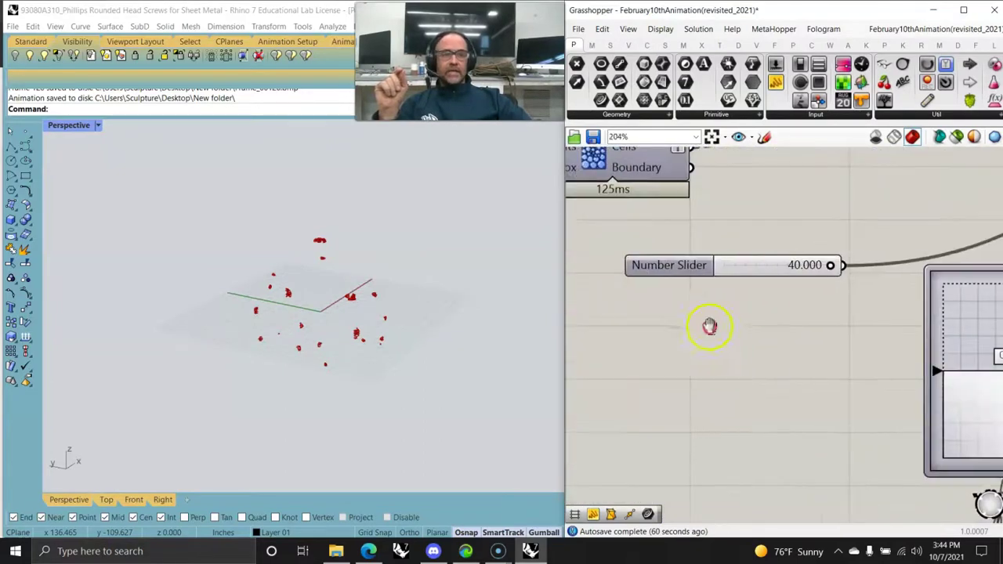
{"action": "left_click_drag", "start_coordinate": [831, 265], "coordinate": [720, 265]}
{"action": "scroll", "coordinate": [325, 320], "scroll_direction": "up", "scroll_amount": 5}
{"action": "scroll", "coordinate": [325, 320], "scroll_direction": "up", "scroll_amount": 3}
{"action": "scroll", "coordinate": [486, 309], "scroll_direction": "down", "scroll_amount": 4}
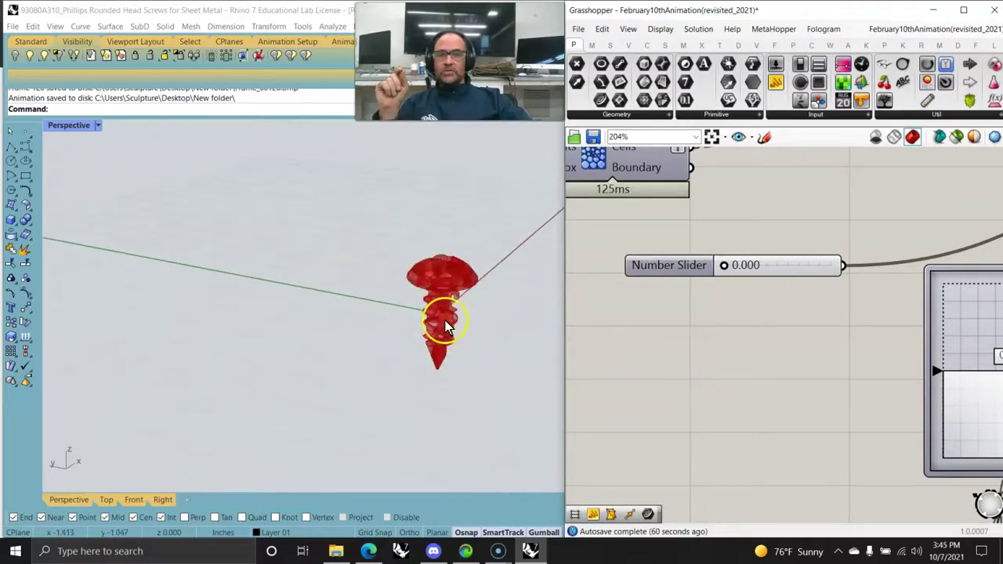
{"action": "left_click_drag", "start_coordinate": [723, 265], "coordinate": [739, 265]}
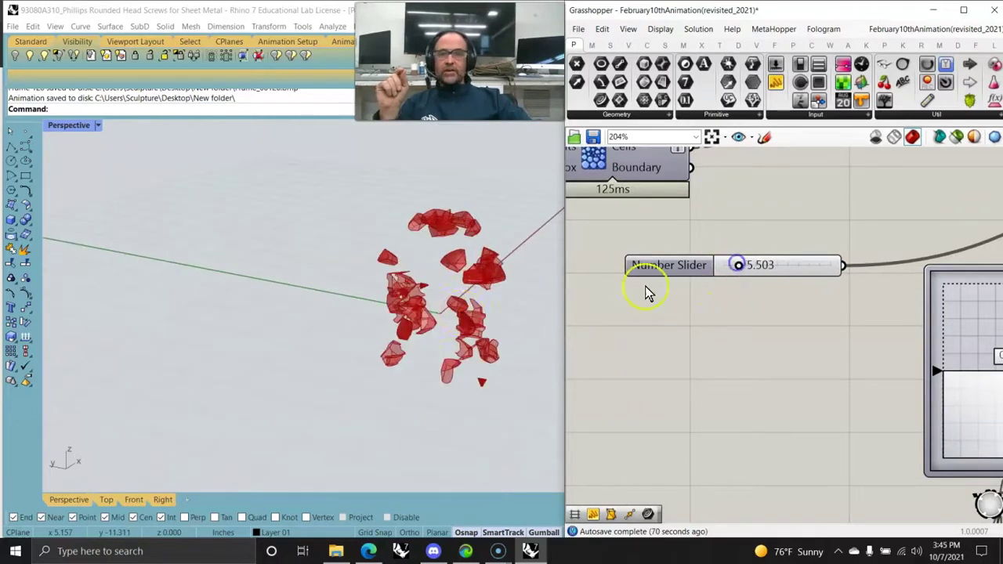
{"action": "mouse_move", "coordinate": [452, 318]}
{"action": "right_mouse_down"}
{"action": "mouse_move", "coordinate": [422, 294]}
{"action": "mouse_move", "coordinate": [459, 340]}
{"action": "mouse_move", "coordinate": [441, 316]}
{"action": "mouse_move", "coordinate": [453, 323]}
{"action": "right_mouse_up"}
{"action": "scroll", "coordinate": [664, 437], "scroll_direction": "down", "scroll_amount": 5}
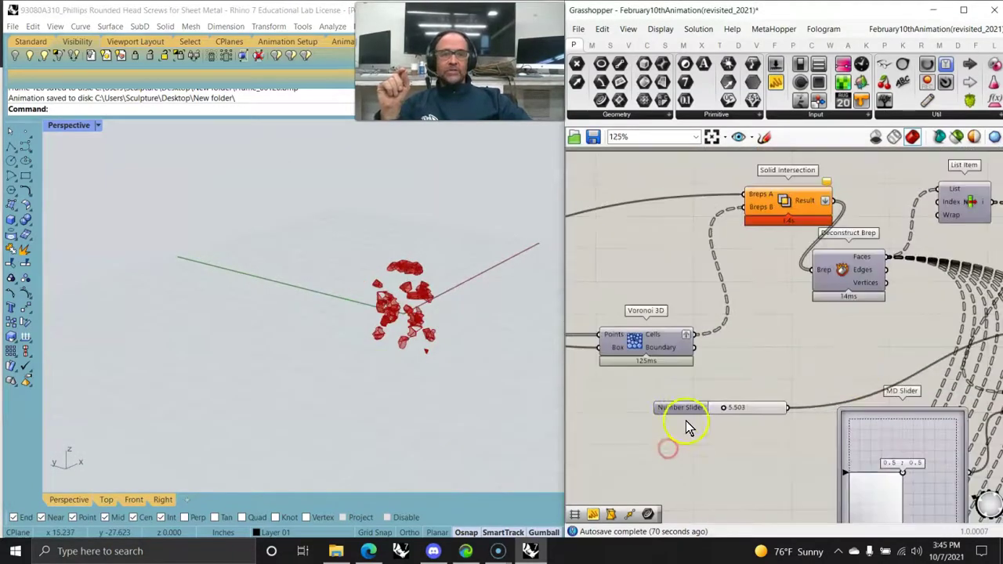
Select individual Move components in the blue group to examine which screw faces each one moves, and clear the selection.
{"action": "right_click_drag", "start_coordinate": [801, 332], "coordinate": [665, 255]}
{"action": "right_click_drag", "start_coordinate": [836, 401], "coordinate": [722, 263]}
{"action": "left_click", "coordinate": [805, 347]}
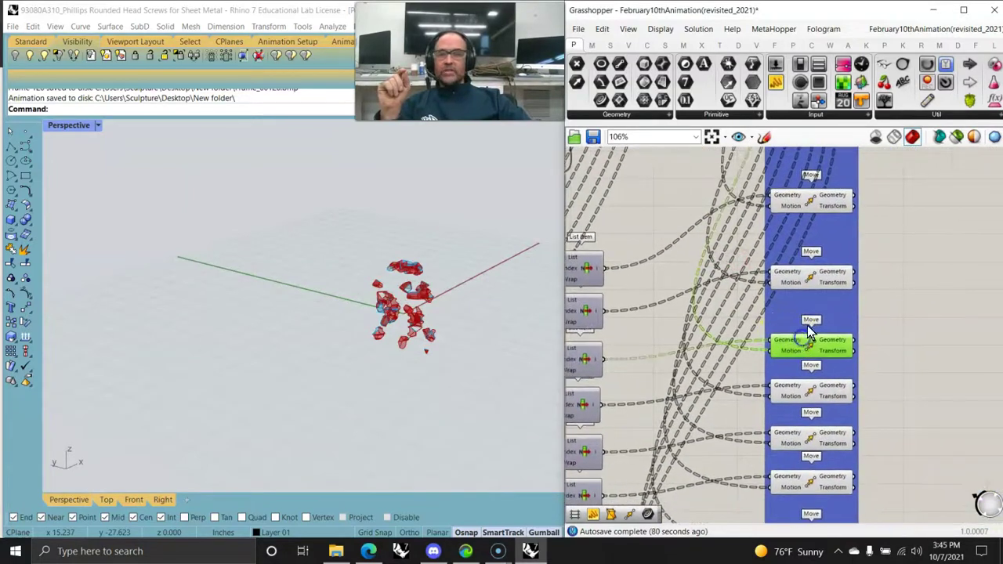
{"action": "left_click", "coordinate": [810, 276]}
{"action": "left_click", "coordinate": [807, 441]}
{"action": "left_click", "coordinate": [815, 394]}
{"action": "right_click_drag", "start_coordinate": [795, 439], "coordinate": [769, 290]}
{"action": "left_click", "coordinate": [774, 366]}
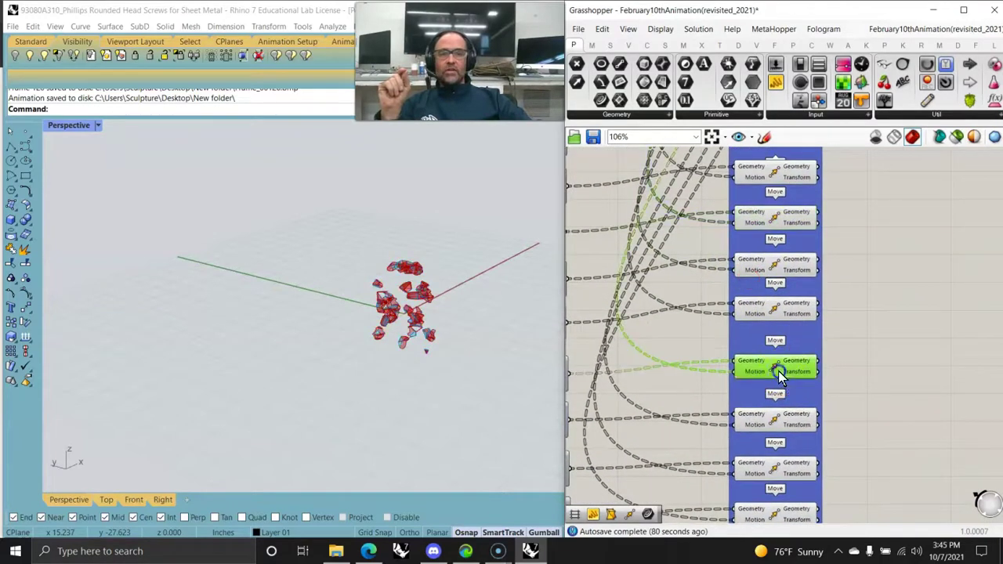
{"action": "left_click", "coordinate": [772, 420]}
{"action": "left_click", "coordinate": [771, 470]}
{"action": "scroll", "coordinate": [776, 479], "scroll_direction": "down", "scroll_amount": 4}
{"action": "right_click_drag", "start_coordinate": [739, 410], "coordinate": [737, 438]}
{"action": "left_click_drag", "start_coordinate": [804, 515], "coordinate": [728, 172]}
{"action": "left_click", "coordinate": [845, 273]}
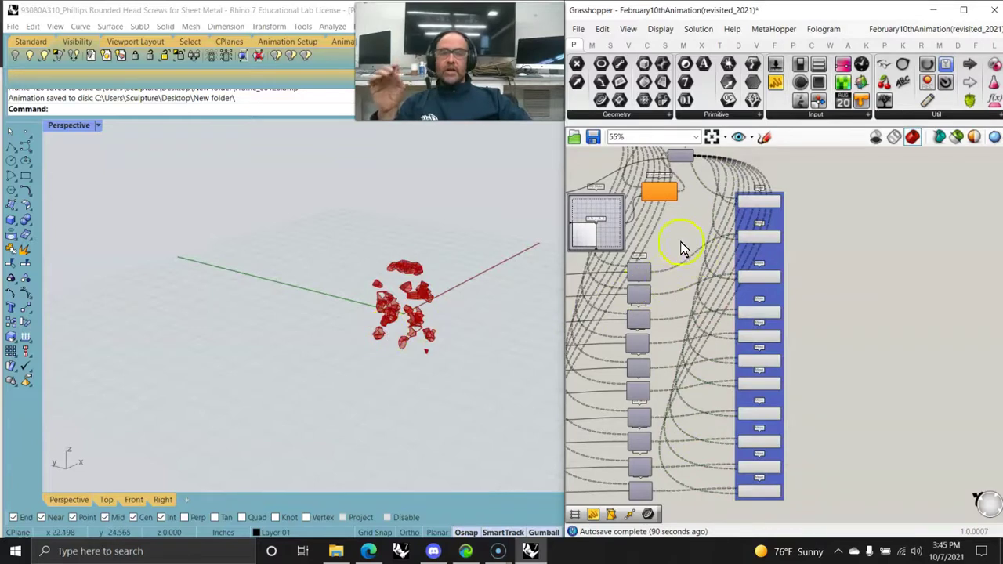
Examine the separated screw fragments up close and review the layout of the whole definition.
{"action": "right_click_drag", "start_coordinate": [676, 242], "coordinate": [732, 240]}
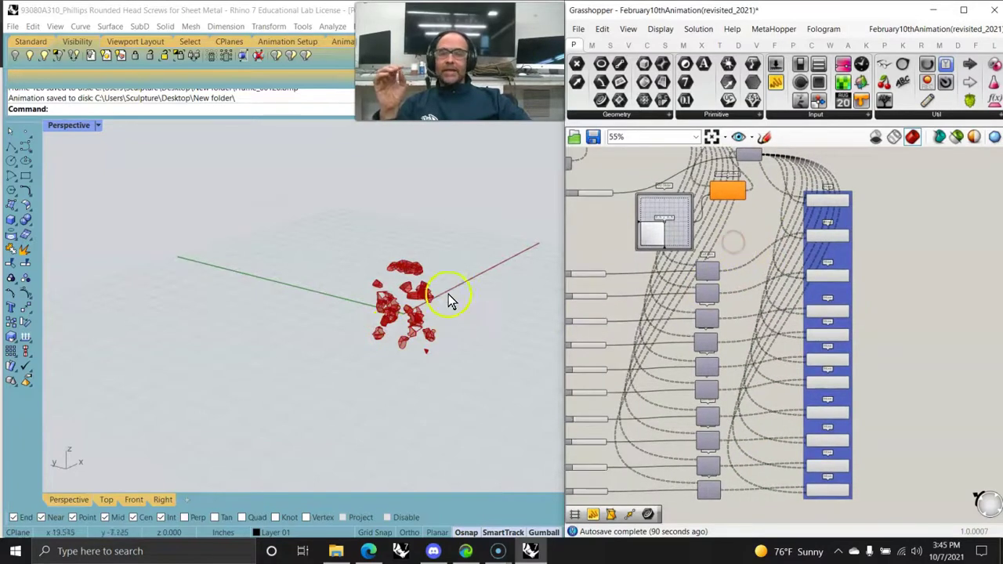
{"action": "scroll", "coordinate": [506, 300], "scroll_direction": "up", "scroll_amount": 5}
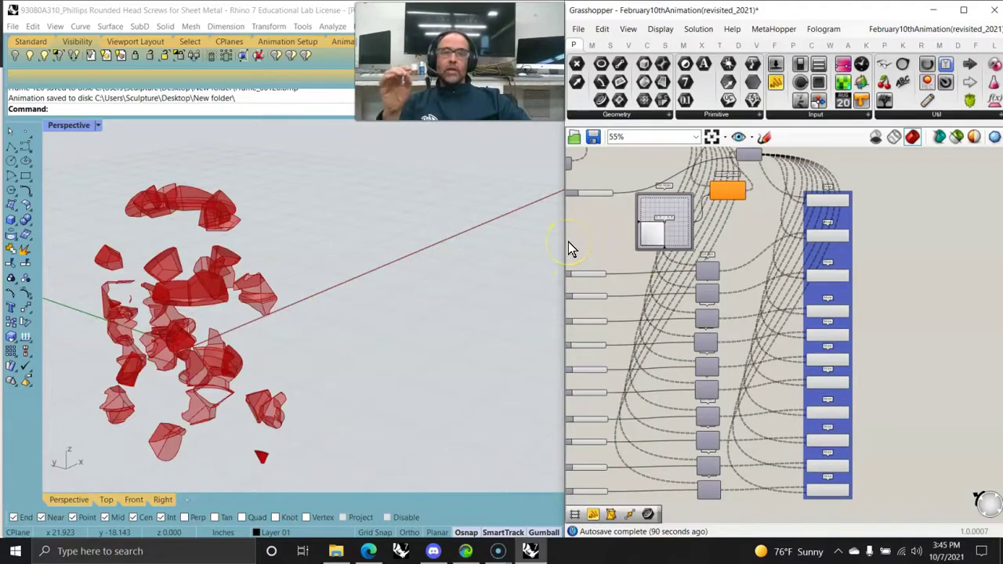
{"action": "scroll", "coordinate": [608, 230], "scroll_direction": "down", "scroll_amount": 1}
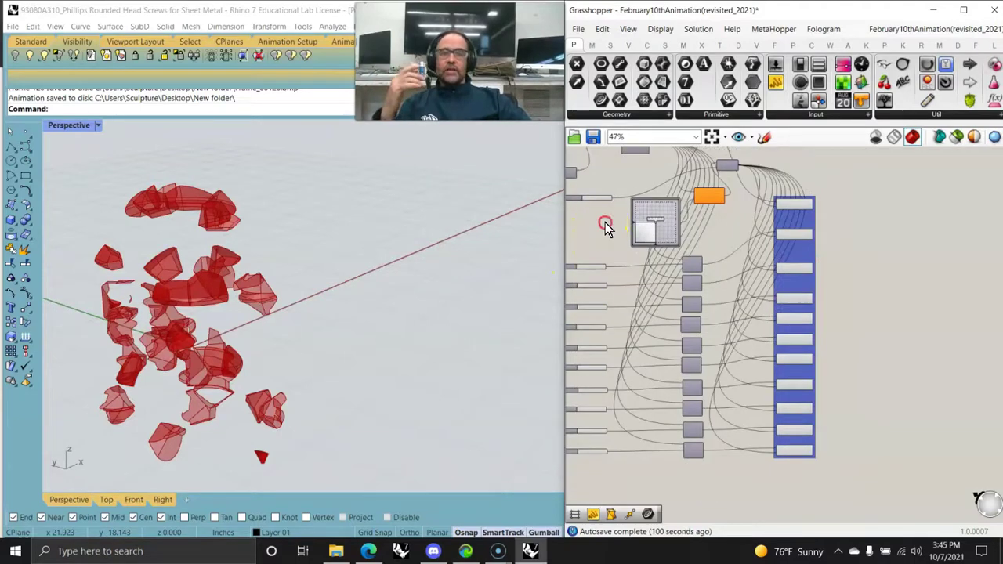
{"action": "right_click_drag", "start_coordinate": [608, 227], "coordinate": [781, 279]}
{"action": "scroll", "coordinate": [768, 272], "scroll_direction": "down", "scroll_amount": 1}
{"action": "scroll", "coordinate": [768, 265], "scroll_direction": "up", "scroll_amount": 1}
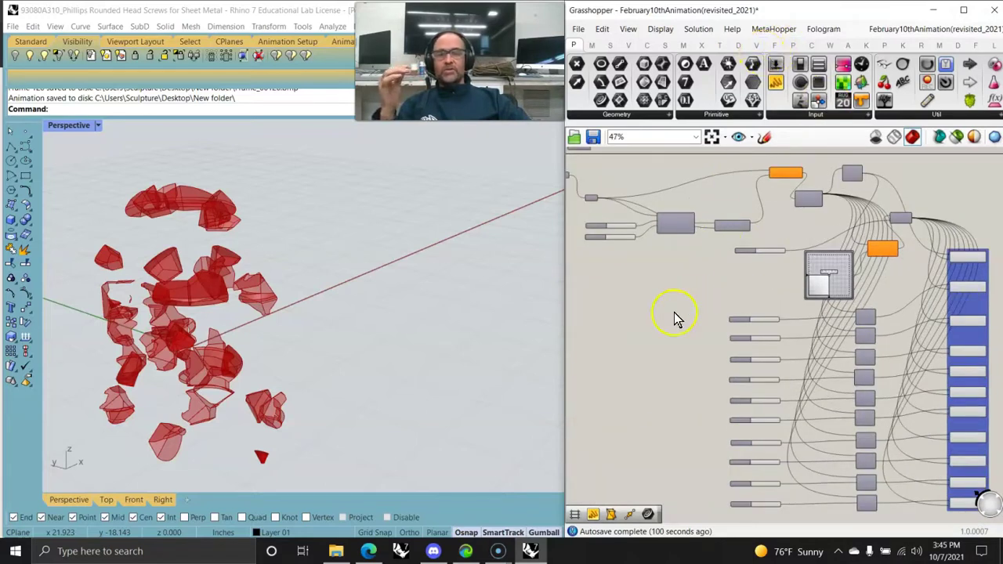
{"action": "scroll", "coordinate": [676, 316], "scroll_direction": "down", "scroll_amount": 2}
{"action": "right_click_drag", "start_coordinate": [674, 316], "coordinate": [711, 315]}
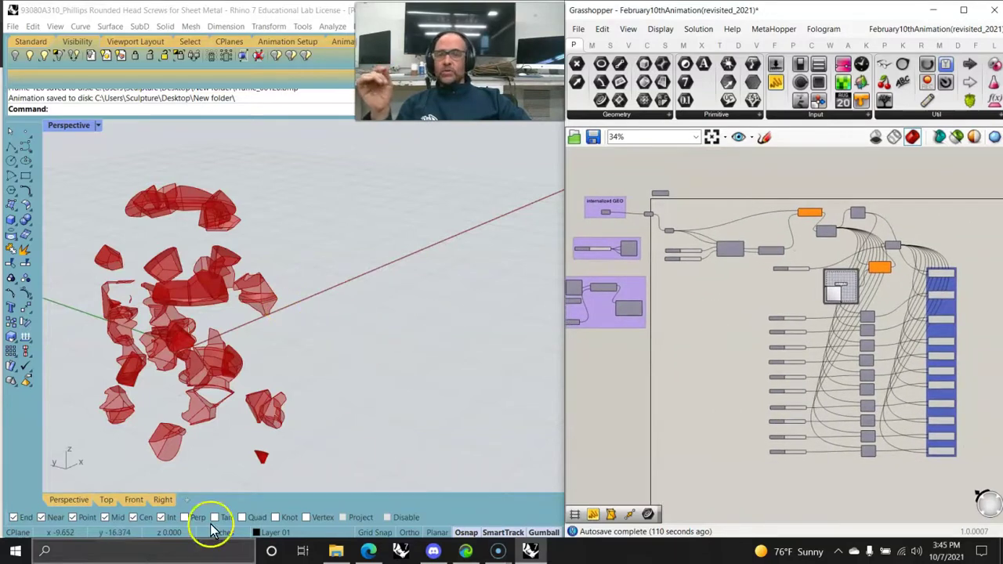